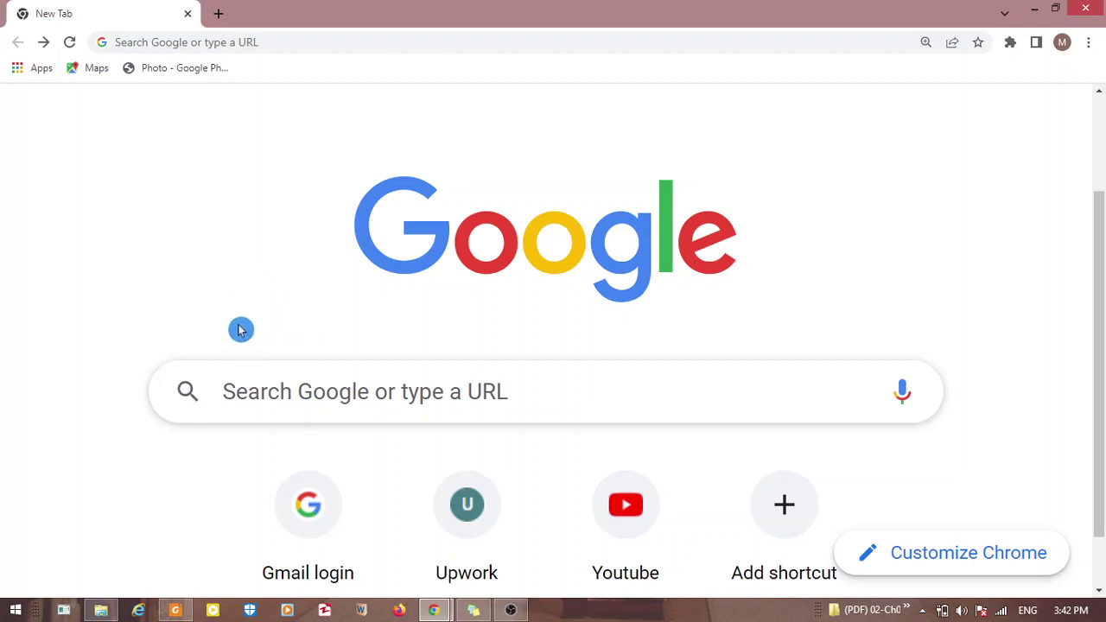
left_click(246, 405)
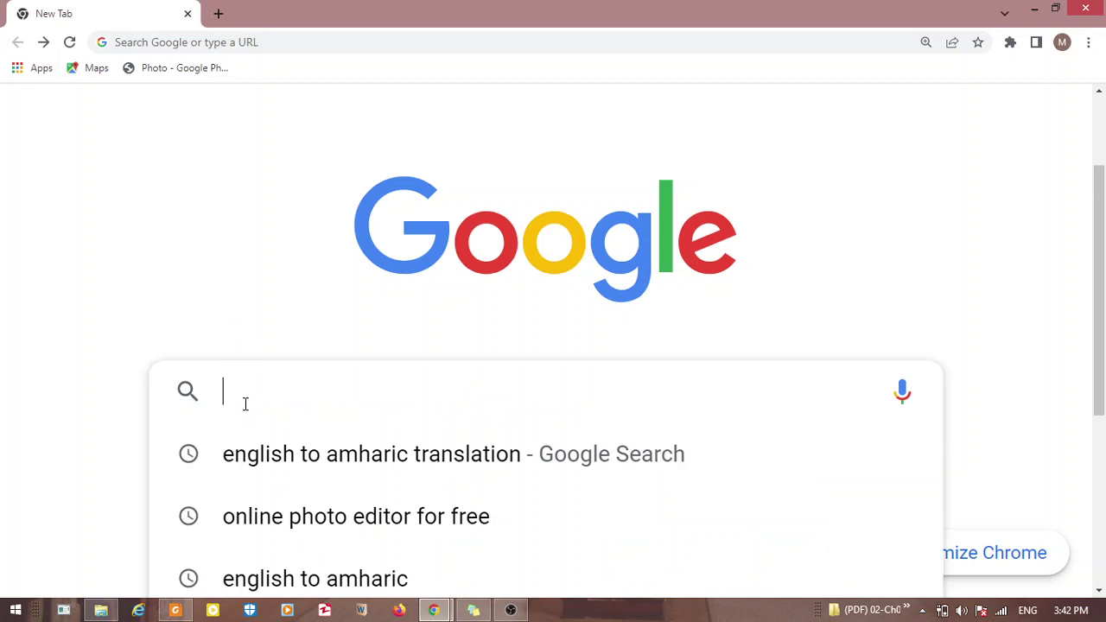
type("https://dvprogram.state.gov/ESC/Default.aspx")
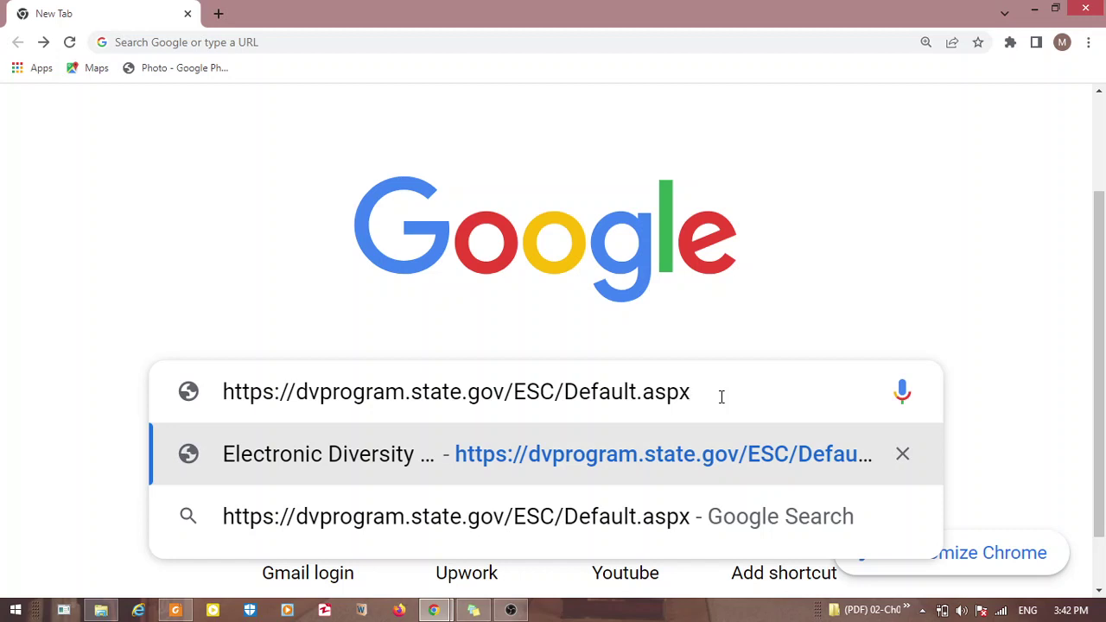
key("Return")
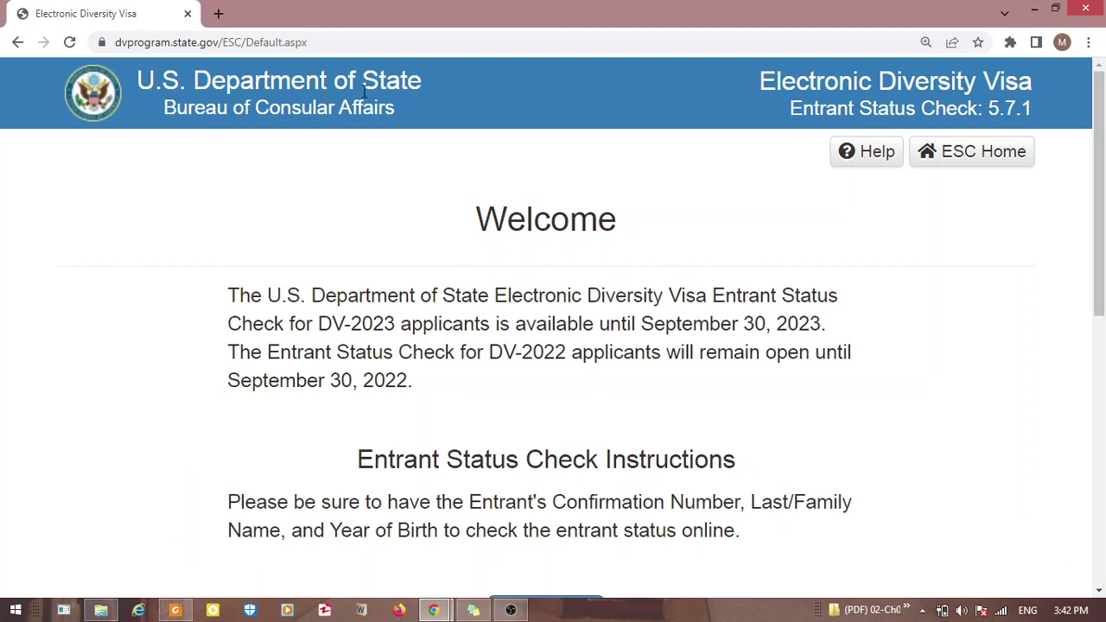
- Continue from the Entrant Status Check welcome page to the entrant information form
mouse_move(346, 165)
left_mouse_down()
mouse_move(410, 170)
mouse_move(347, 158)
left_mouse_up()
left_click(220, 136)
left_click_drag(1100, 283, 1100, 349)
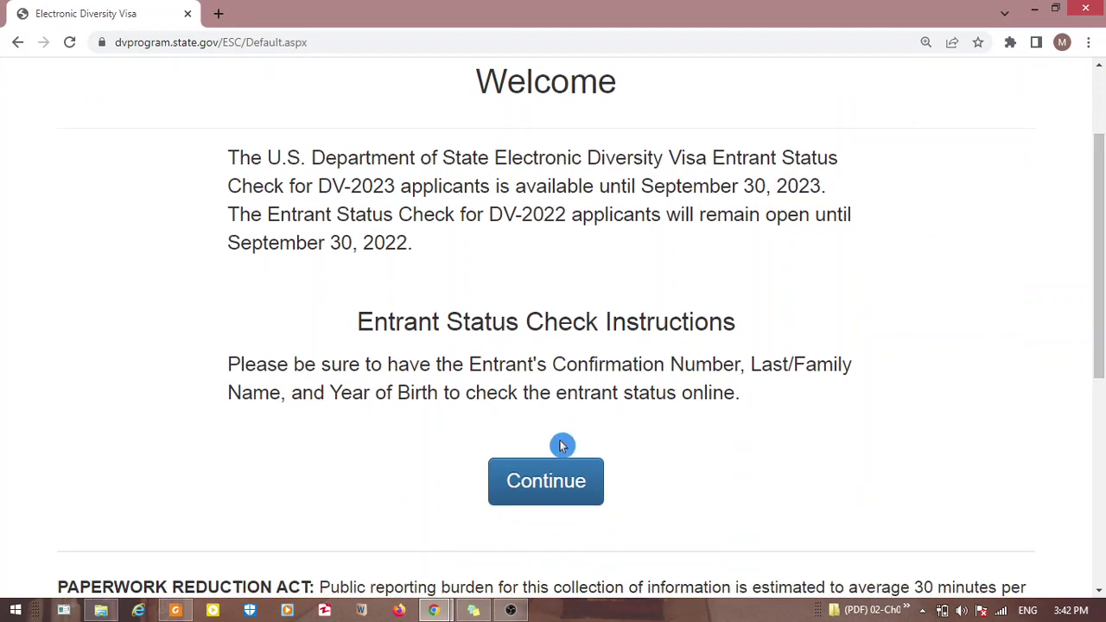
left_click(544, 482)
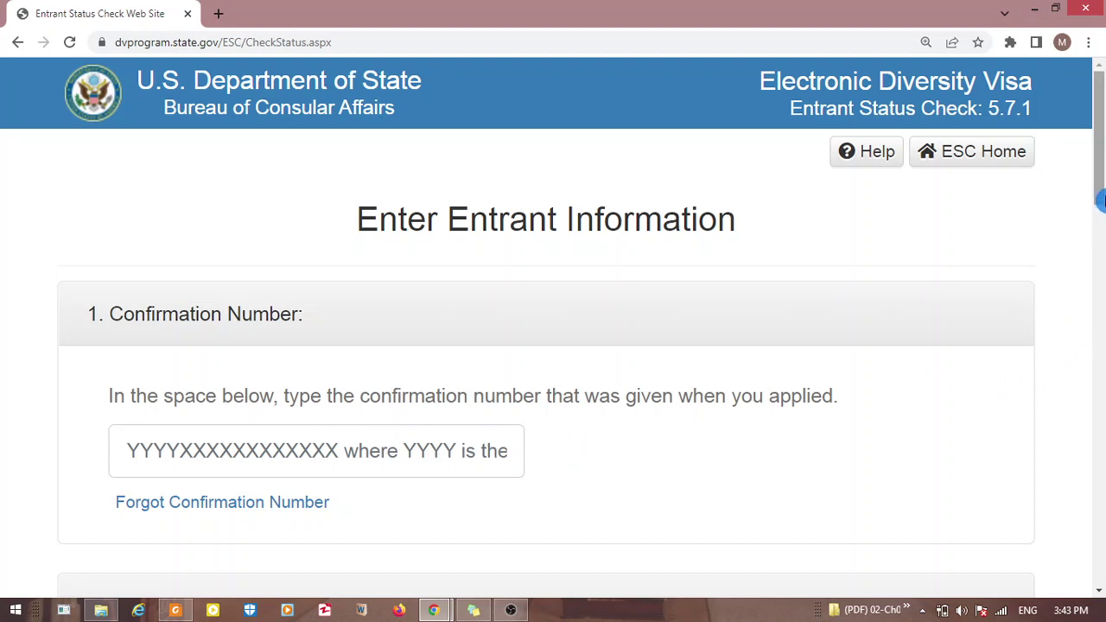
- Go through the entrant information form and enter the characters from the picture in its Authentication section
left_click_drag(1101, 211, 1101, 309)
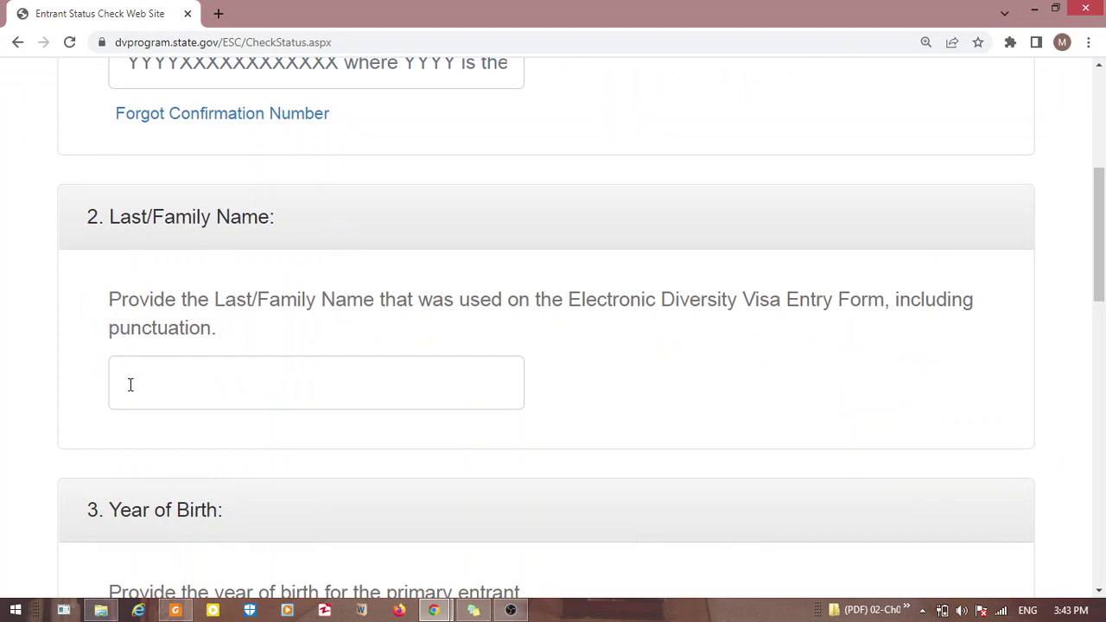
left_click(176, 417)
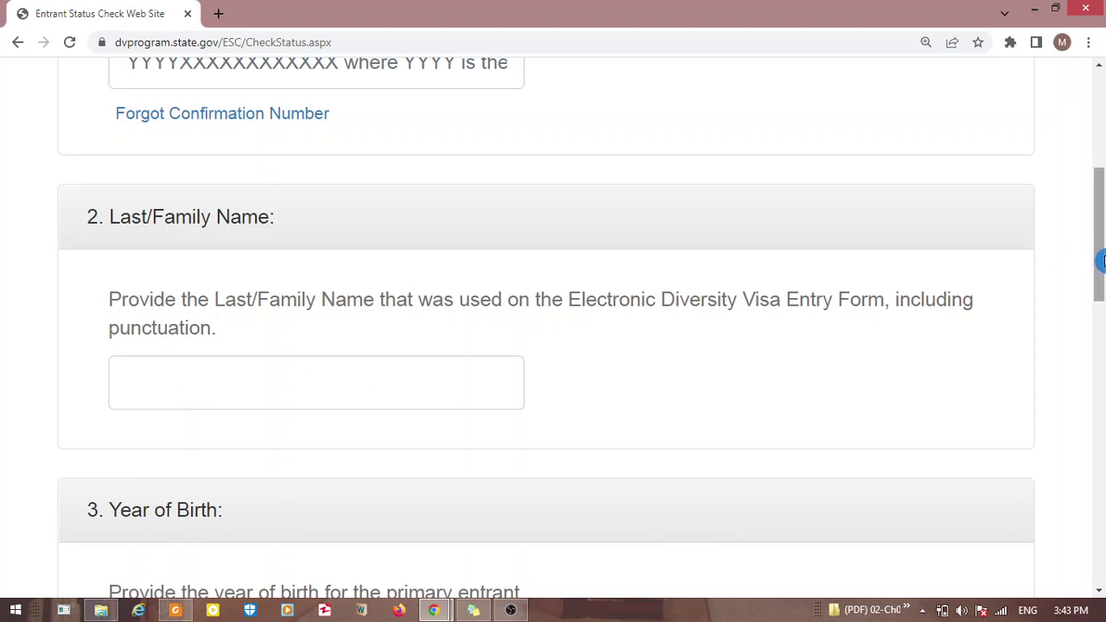
left_click_drag(1102, 260, 1101, 327)
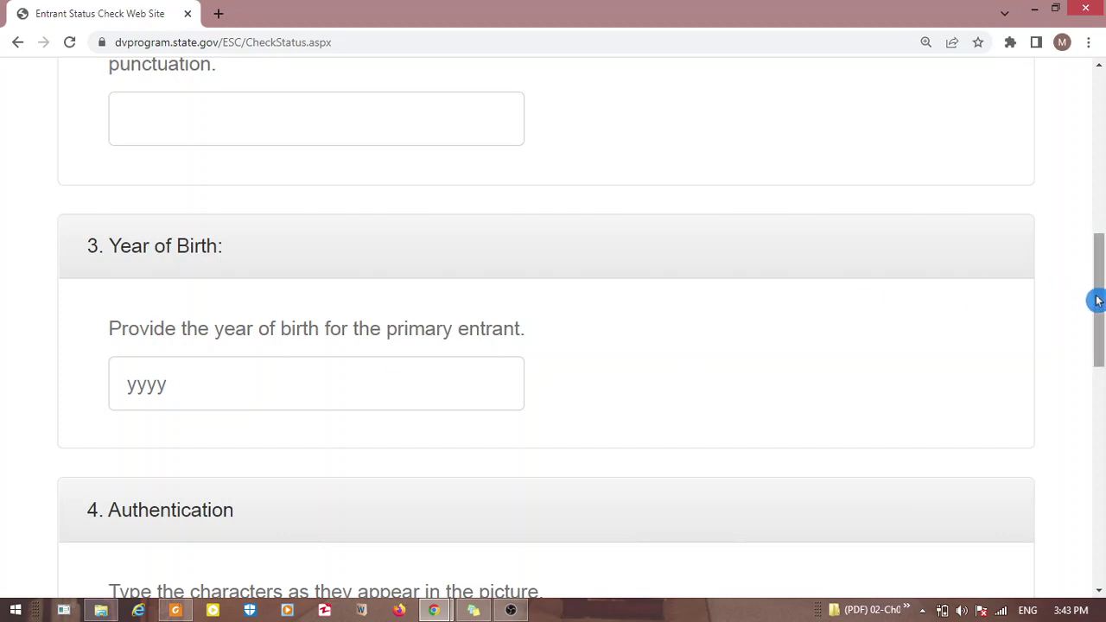
left_click_drag(1099, 301, 1102, 372)
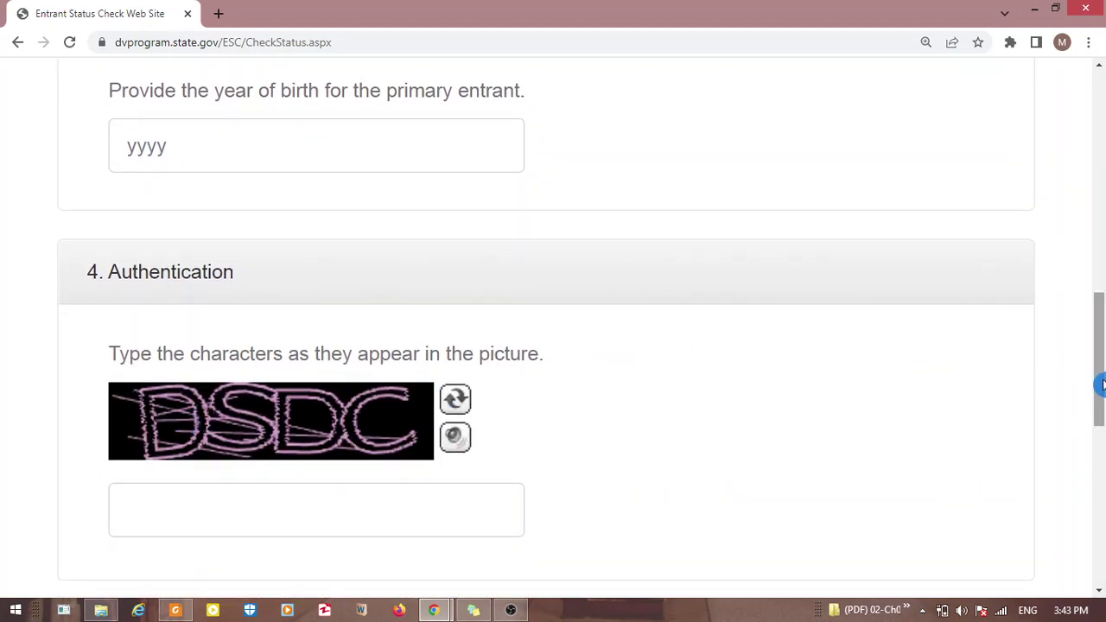
left_click_drag(1101, 383, 1102, 430)
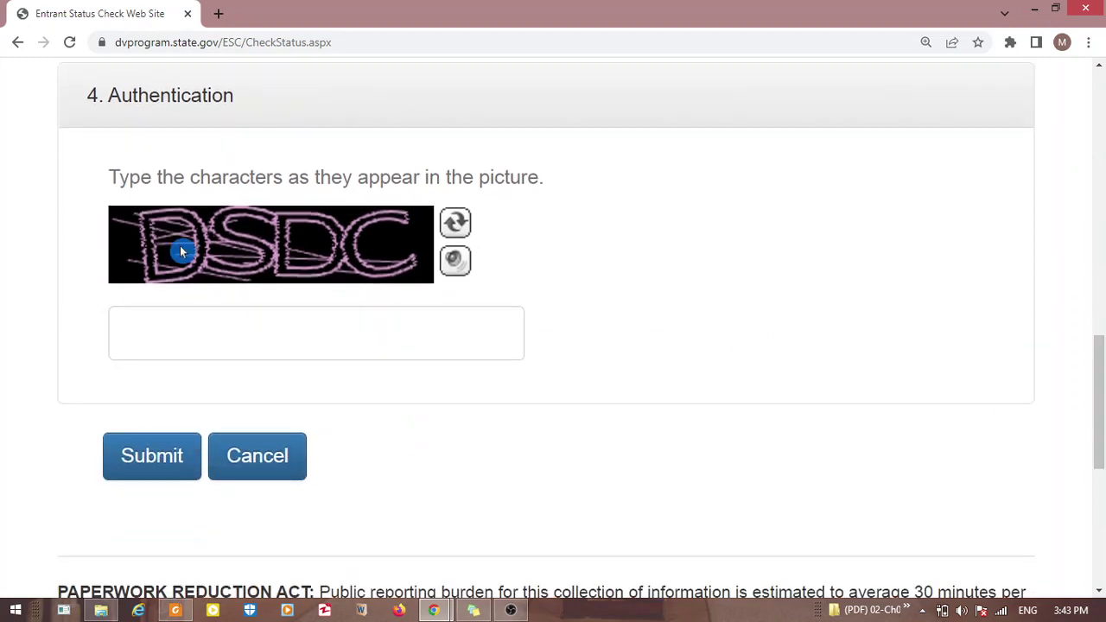
left_click(178, 326)
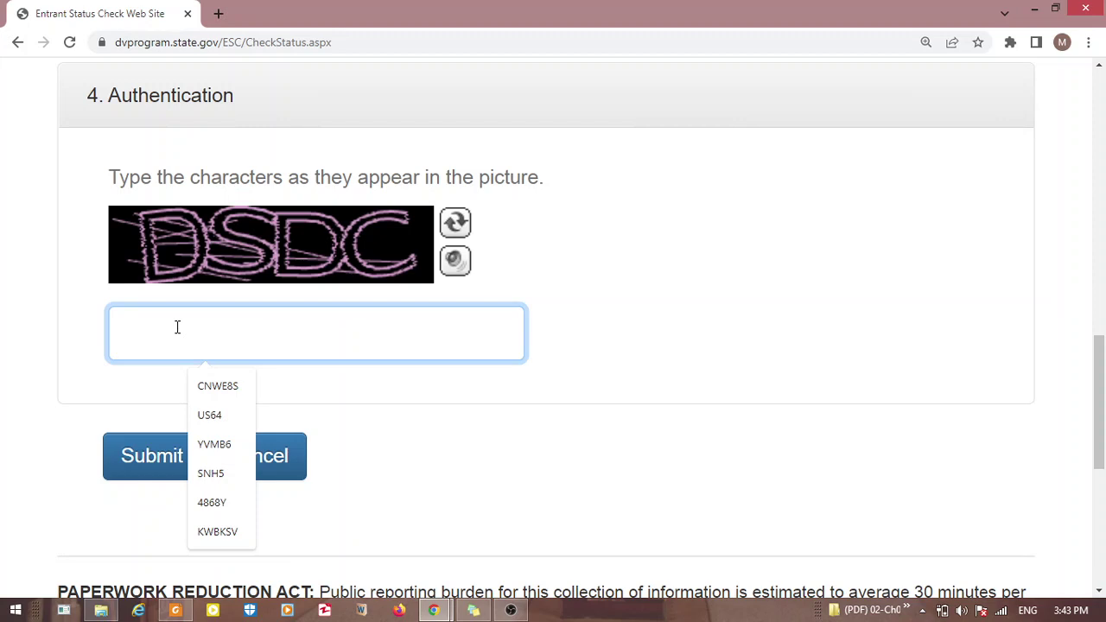
type("DS")
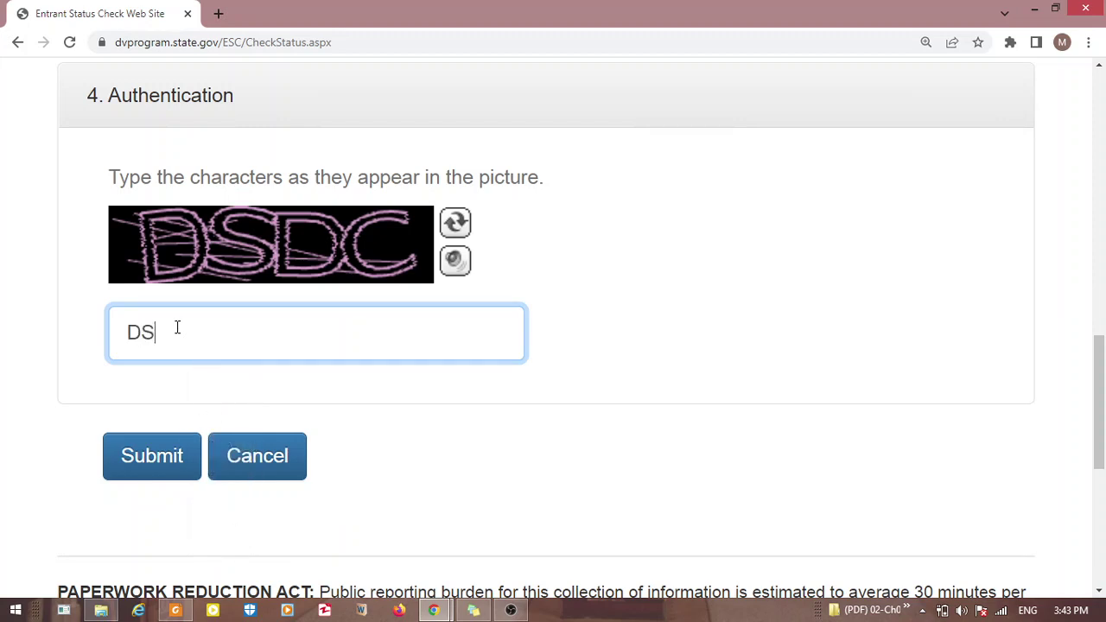
type("DC")
- Open the forgotten confirmation number form from the Confirmation Number section
left_click_drag(1102, 403, 1102, 169)
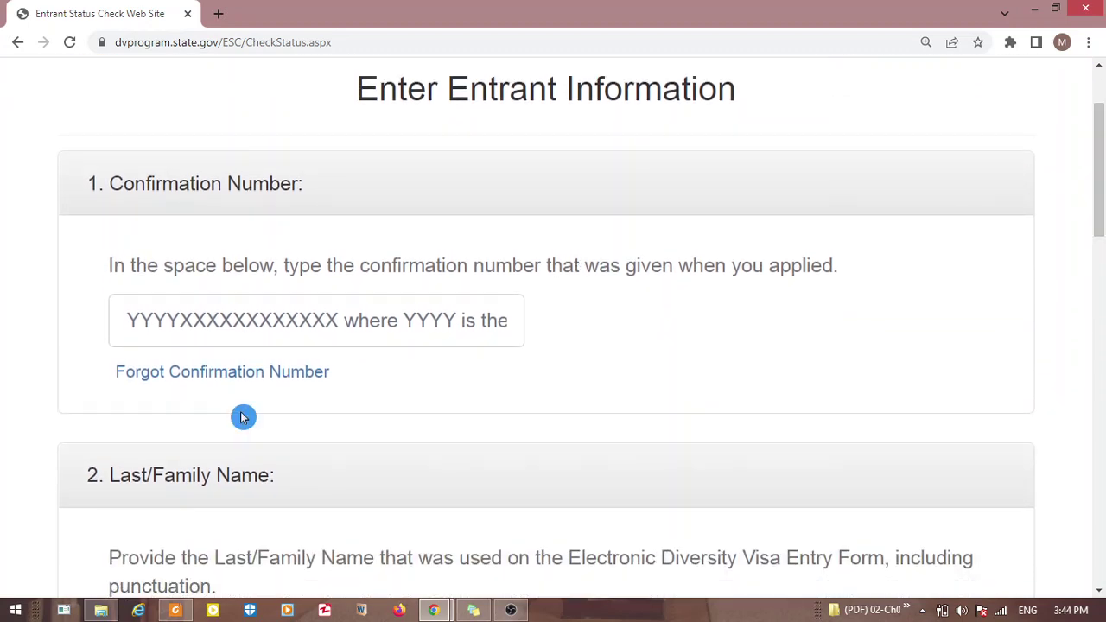
left_click(268, 376)
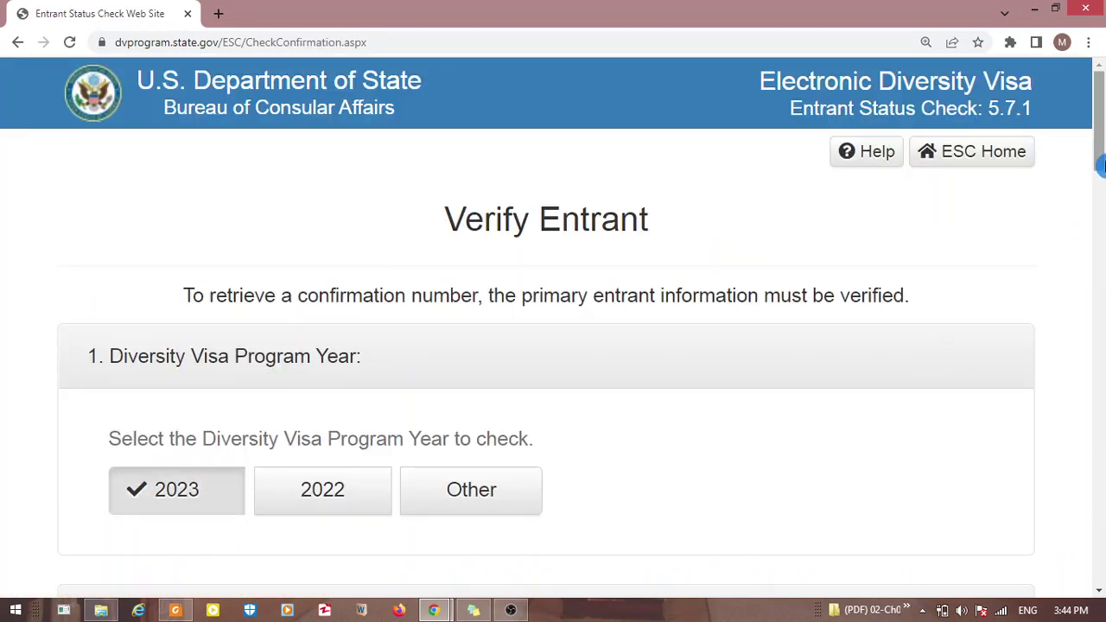
- Examine the program year, name, date of birth and email address sections of the Verify Entrant form
left_click_drag(1100, 160, 1101, 183)
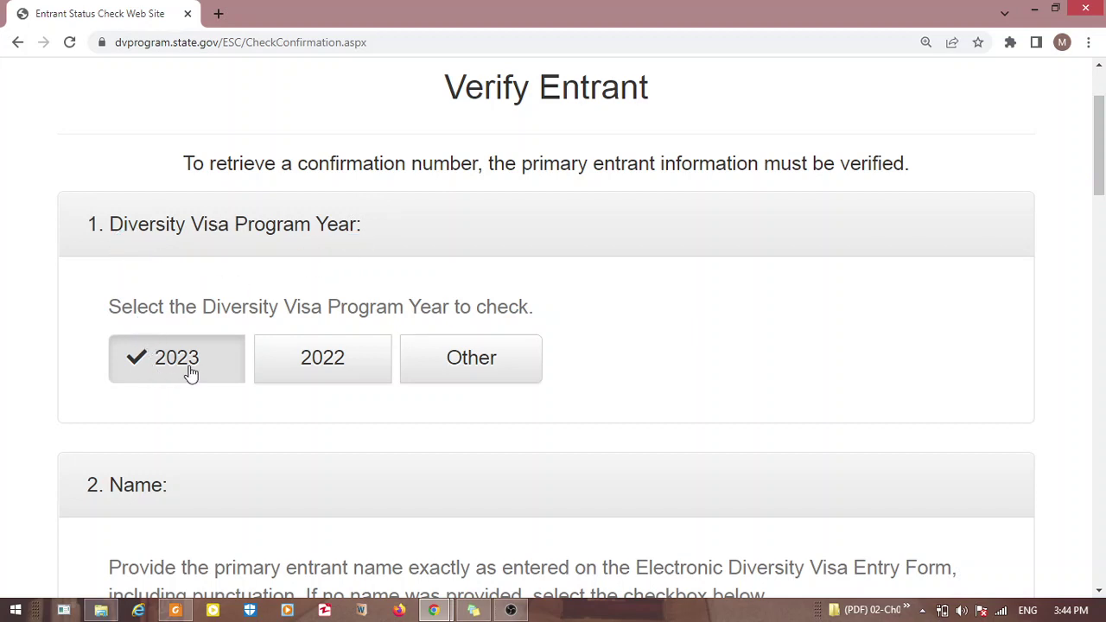
left_click(550, 322)
left_click_drag(1101, 161, 1101, 226)
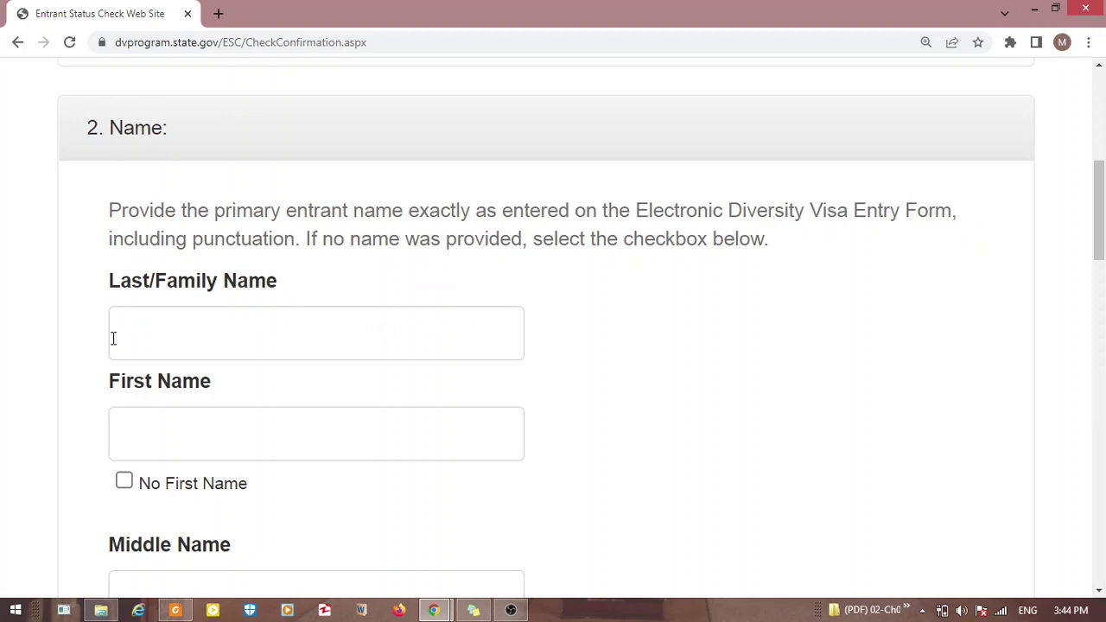
left_click(278, 384)
scroll(1101, 252, "down", 5)
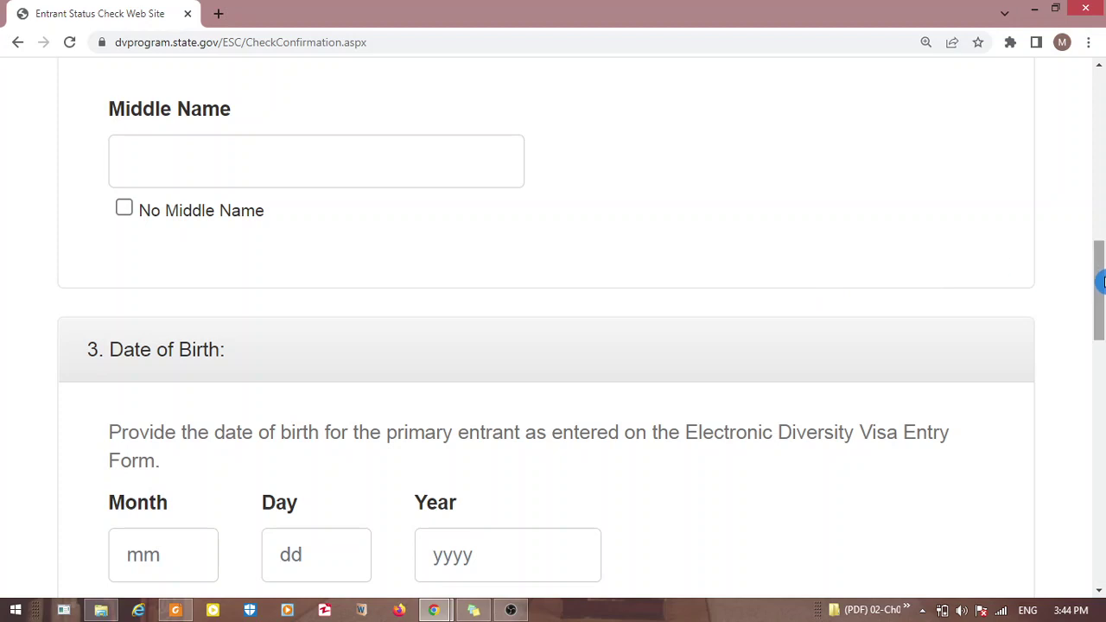
left_click_drag(1100, 283, 1100, 317)
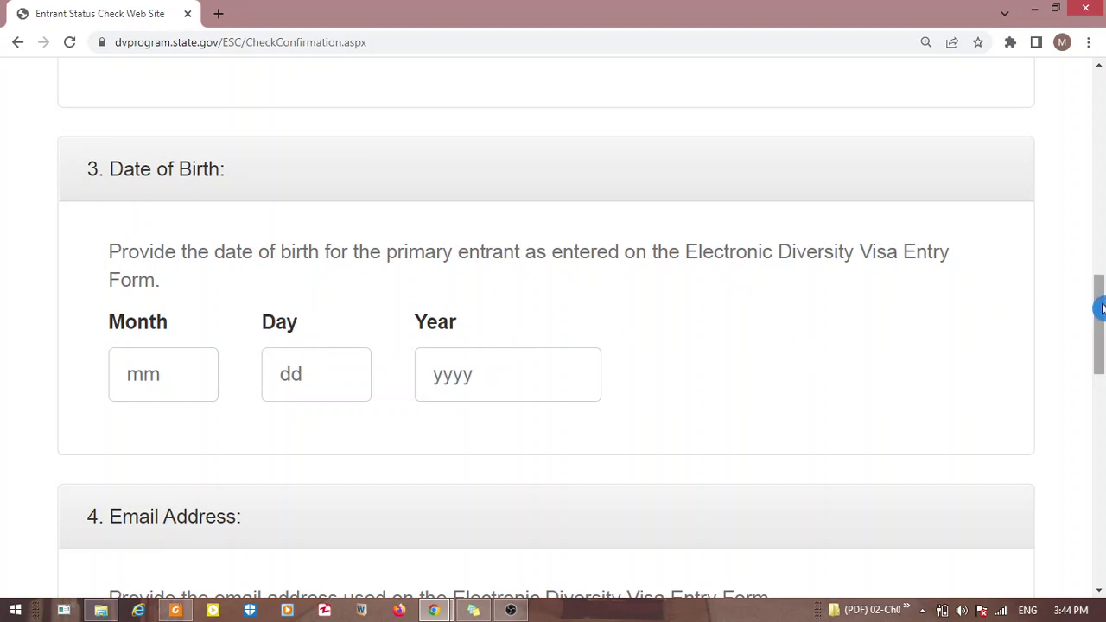
left_click_drag(1101, 303, 1101, 383)
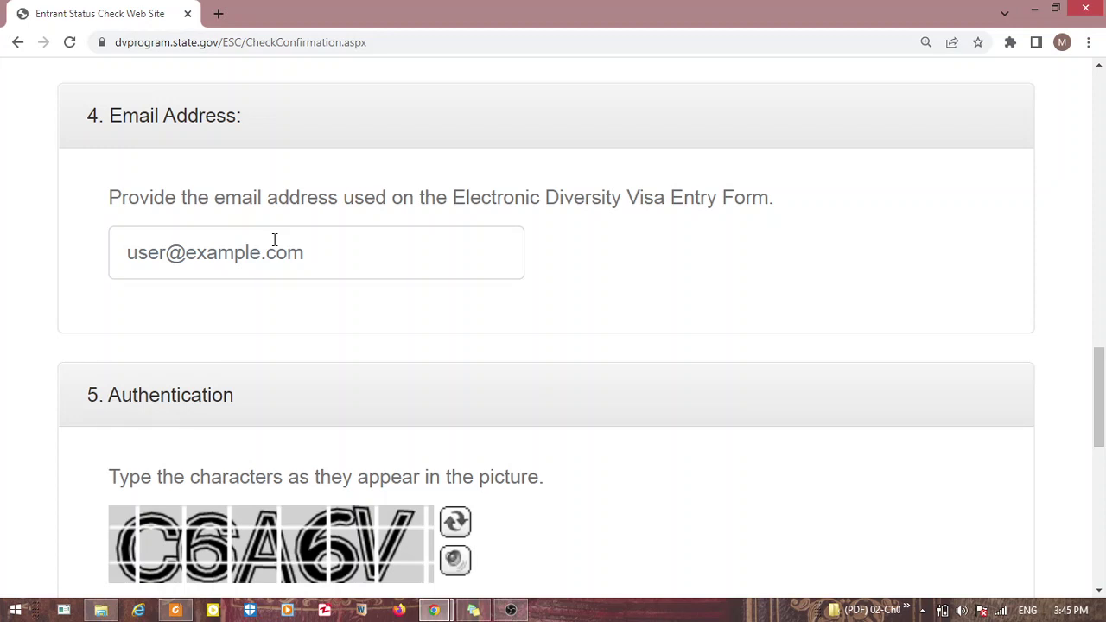
left_click(291, 293)
left_click(856, 255)
left_click(1096, 348)
left_click_drag(1100, 393, 1100, 437)
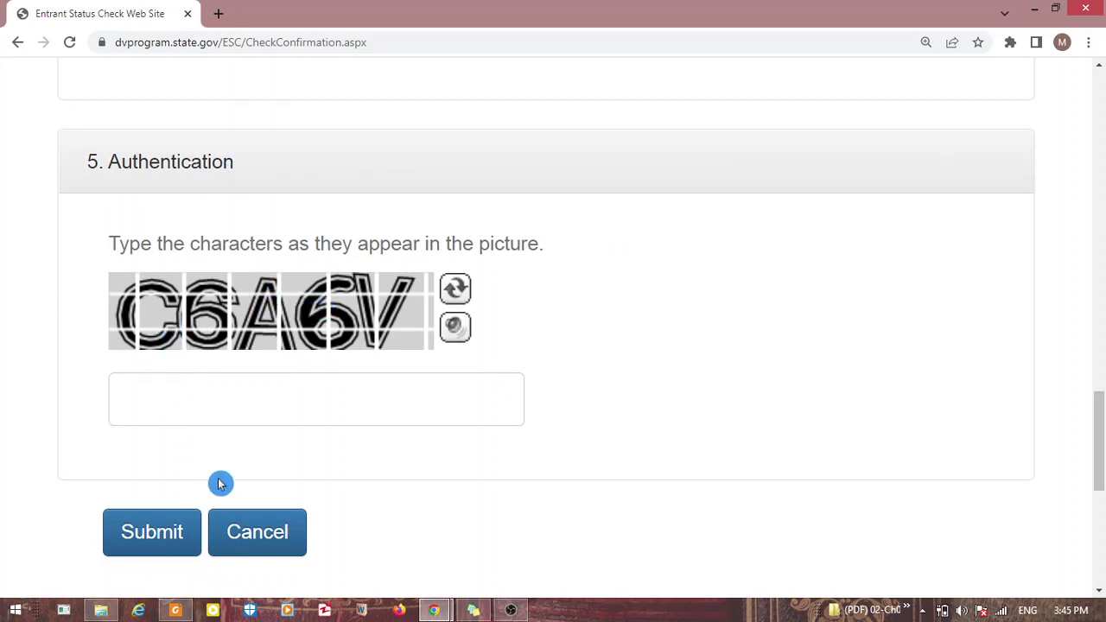
- Enter the characters from the picture in the Authentication section of the Verify Entrant form
left_click(141, 402)
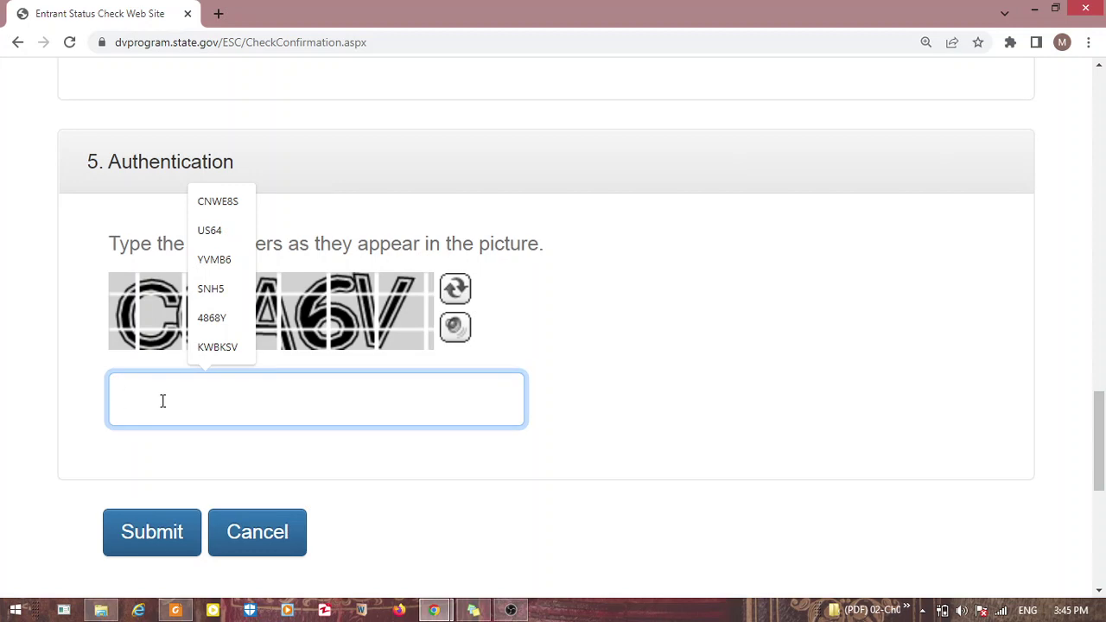
type("C")
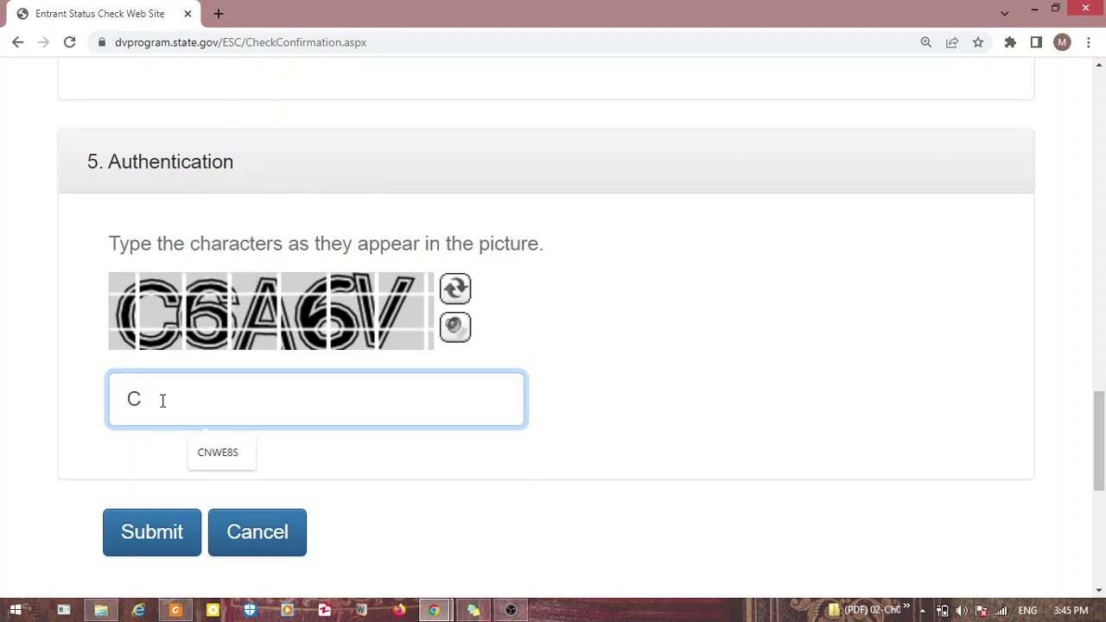
type("6A^V")
key("Left")
key("BackSpace")
type("6")
key("Right")
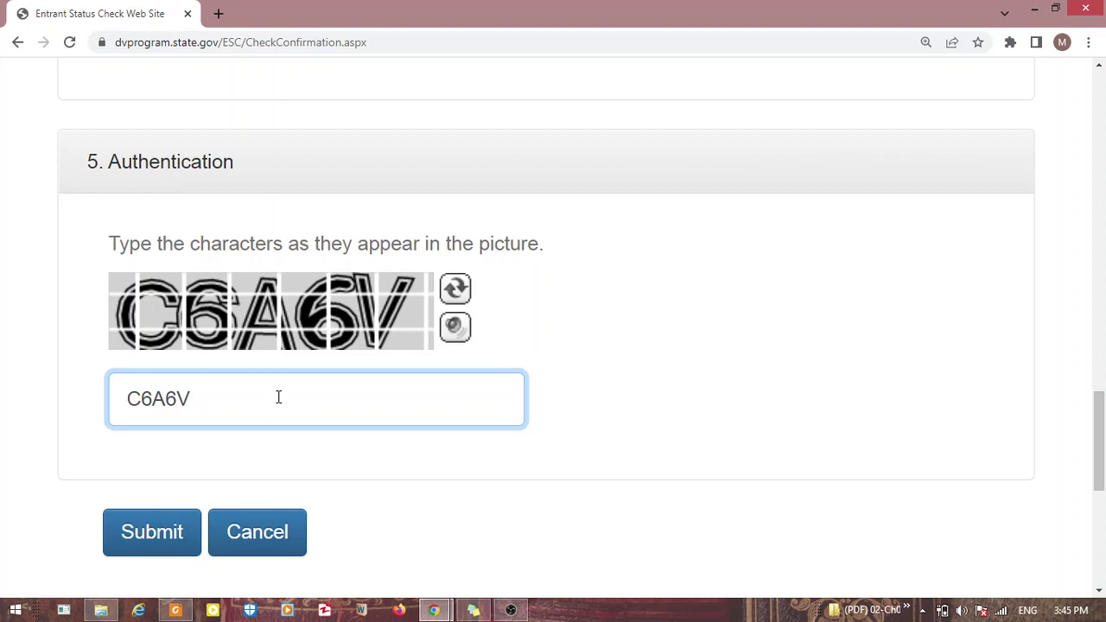